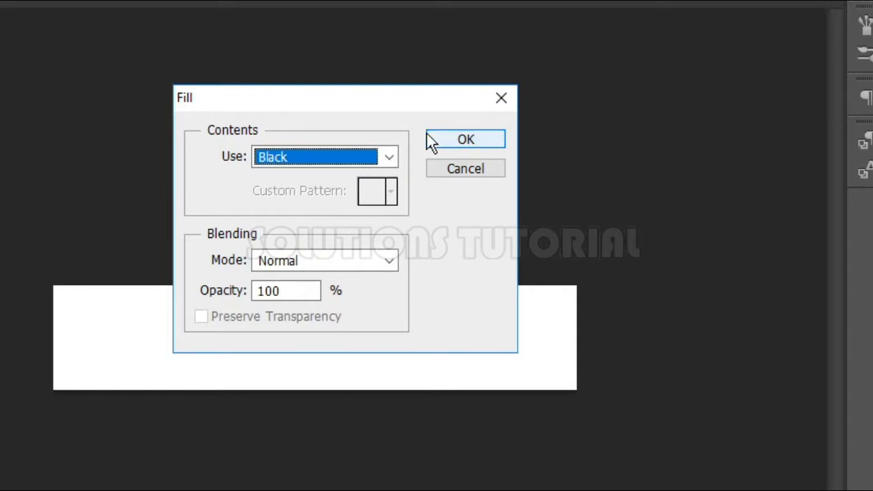
- Fill the background with black and add the text "Contoh Teks" in 24 pt Cooper Black on it
click(447, 143)
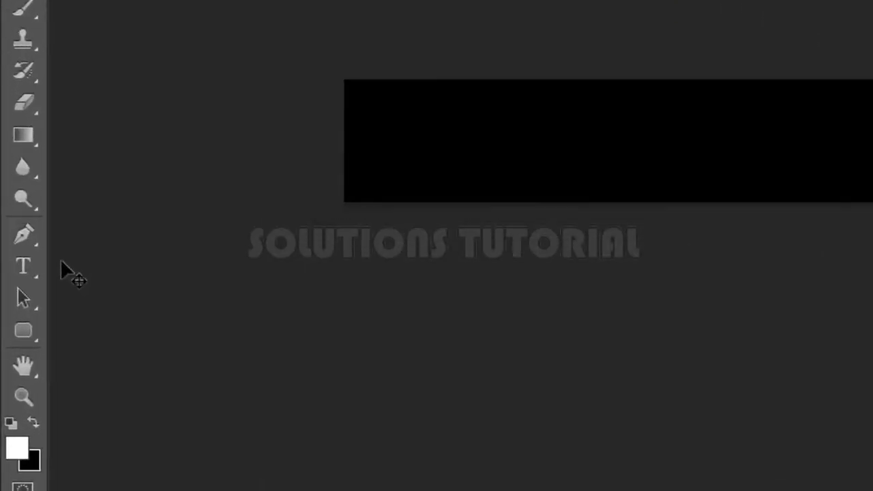
click(35, 246)
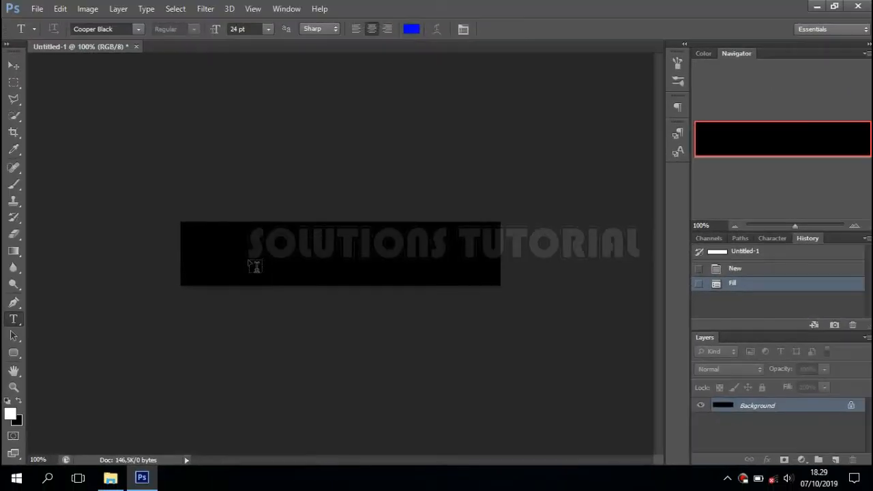
click(280, 260)
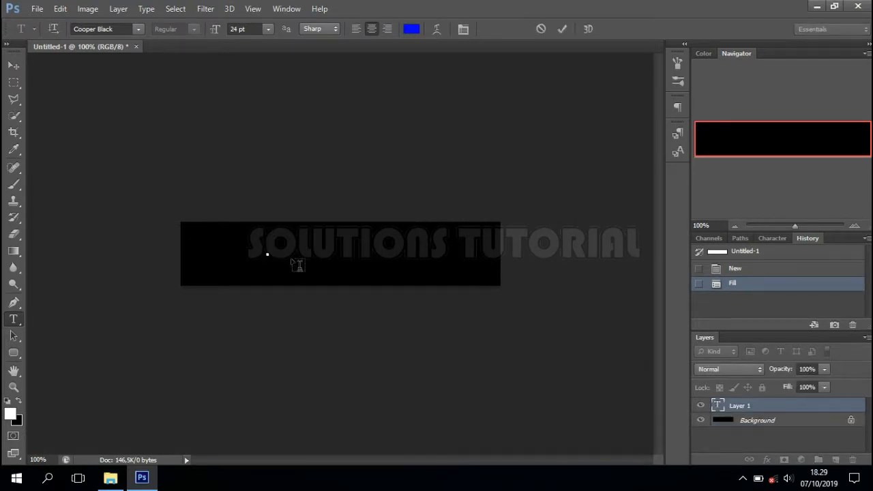
text(Contoh Teks)
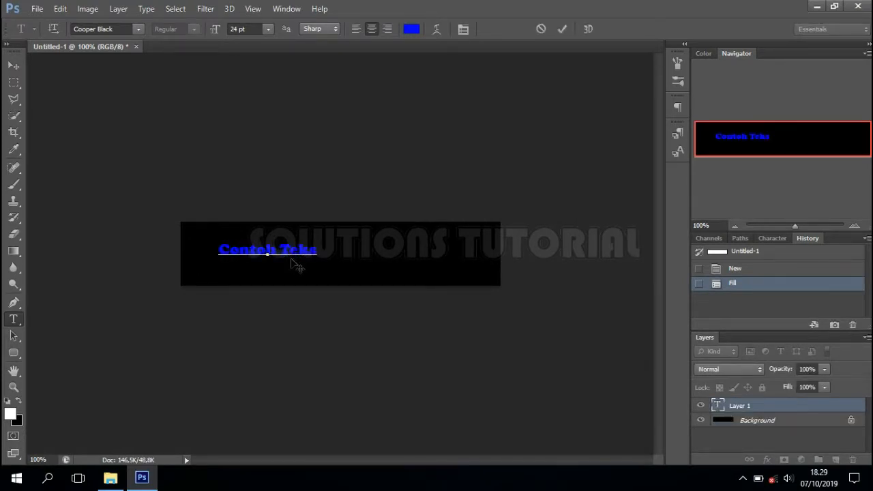
- Recolour the "Contoh Teks" text to the blue 0033ff
drag(230, 251, 317, 251)
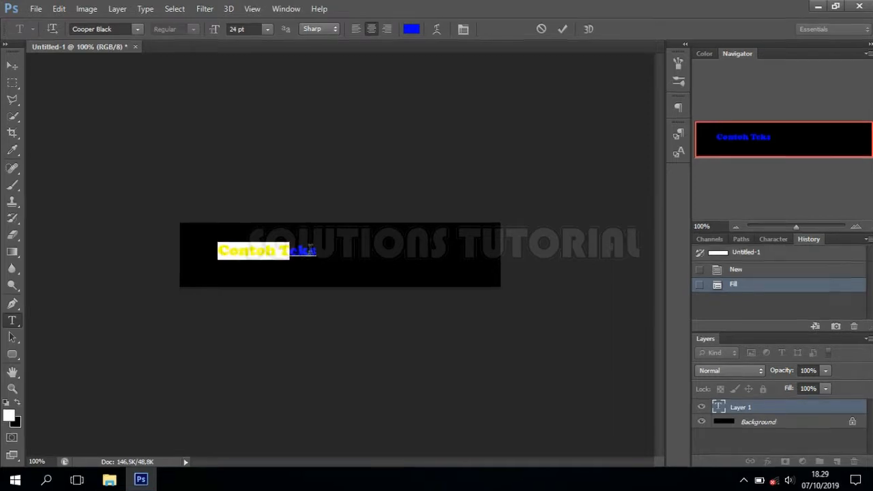
click(446, 52)
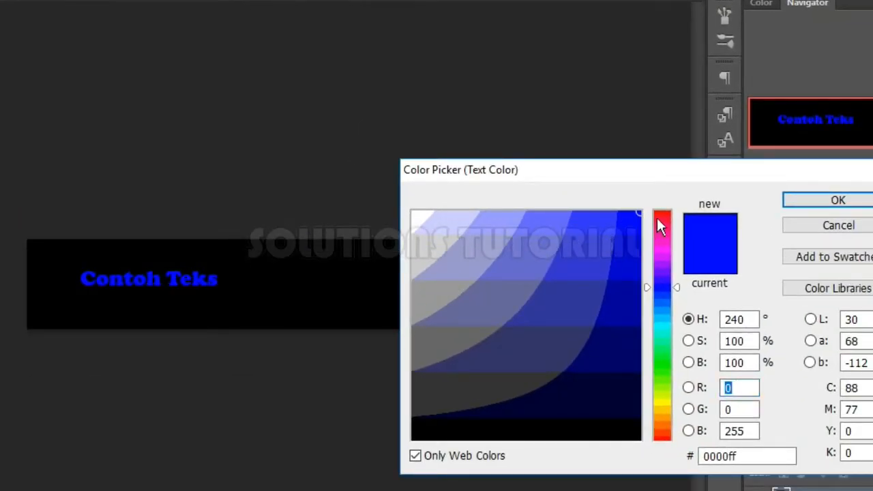
click(657, 218)
drag(578, 177, 436, 172)
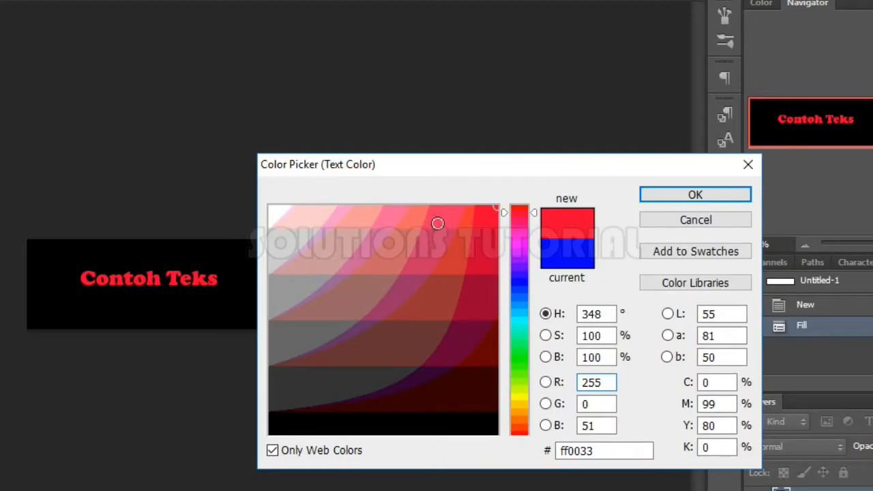
click(437, 223)
click(520, 346)
click(485, 292)
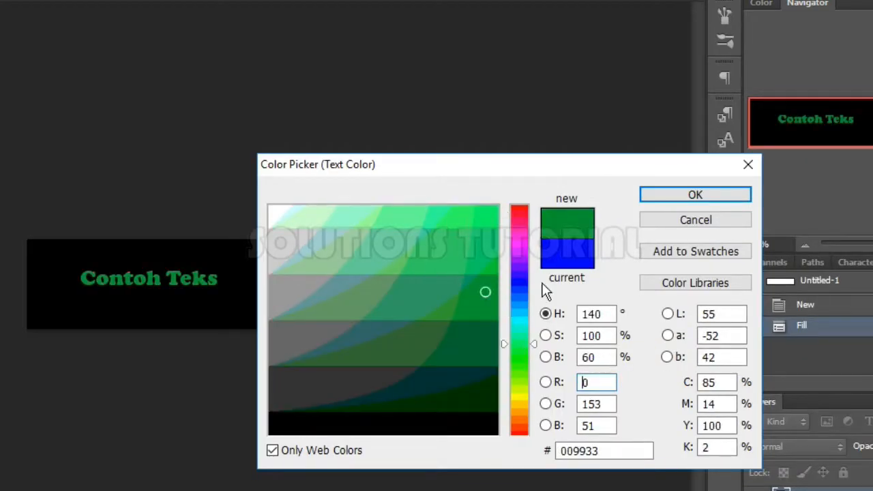
click(520, 287)
click(486, 215)
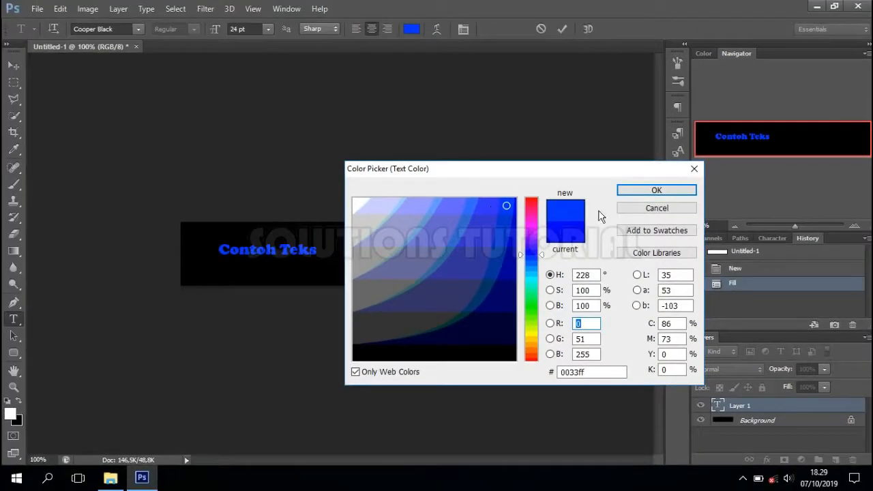
click(656, 190)
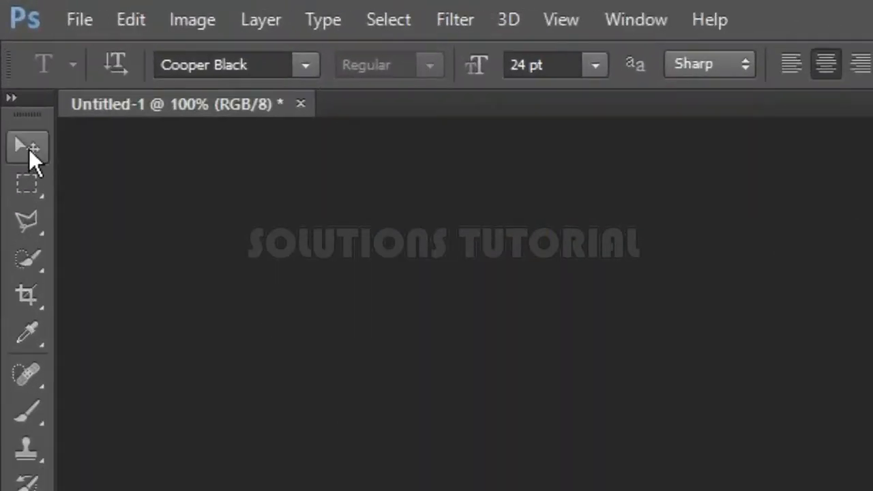
- Stretch the "Contoh Teks" text in width and height so it fills most of the black banner, and apply the transform
click(14, 65)
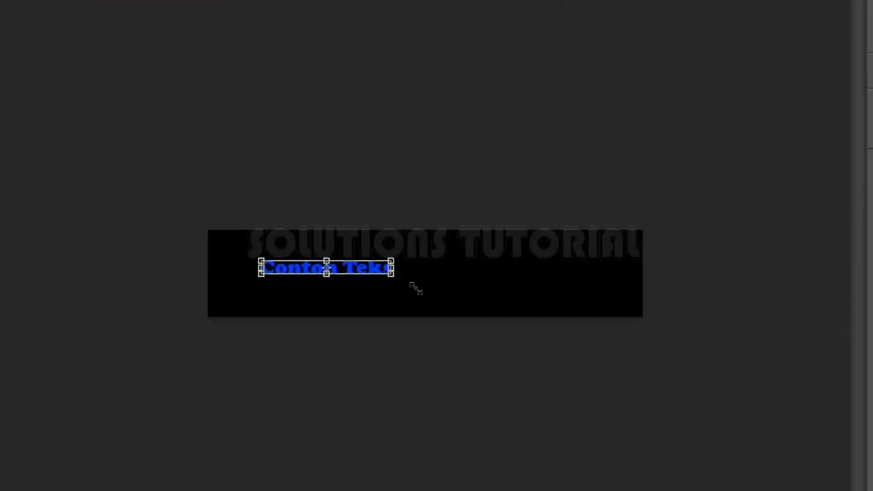
drag(391, 268, 603, 306)
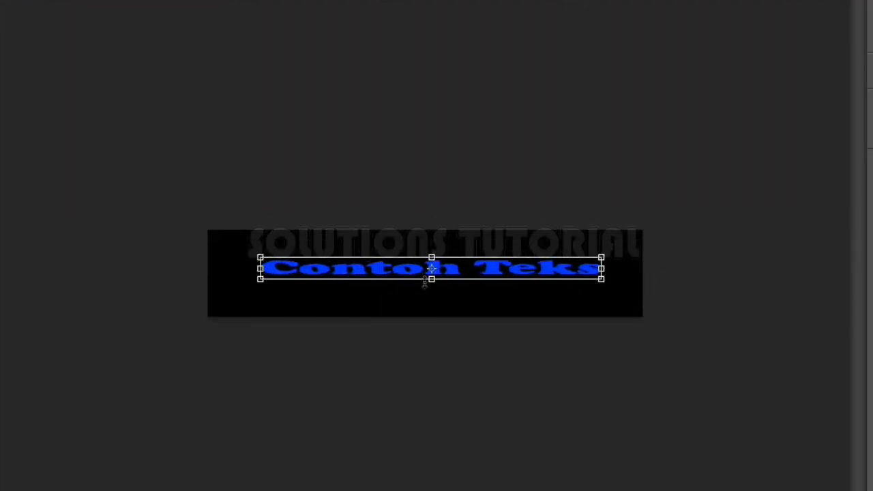
drag(431, 279, 431, 305)
drag(431, 257, 432, 241)
drag(491, 287, 485, 287)
key(Return)
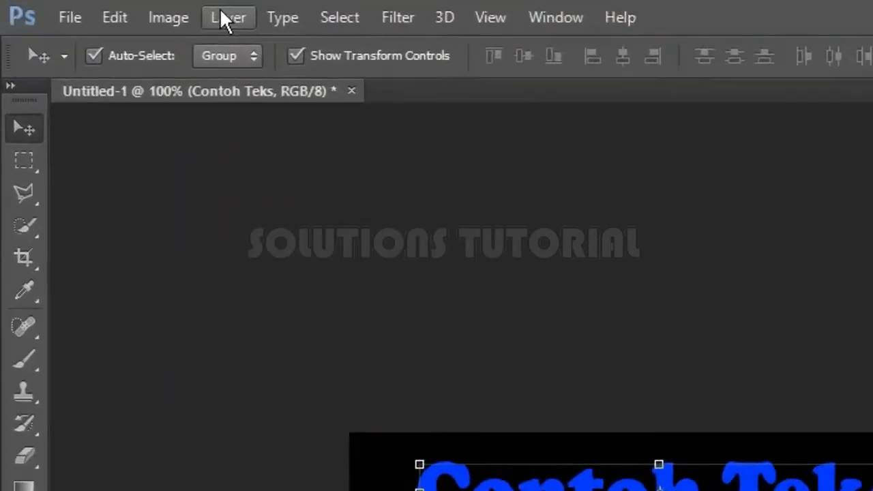
- Add a Stroke layer style to the text layer and set the stroke colour to green 00ff66
click(118, 8)
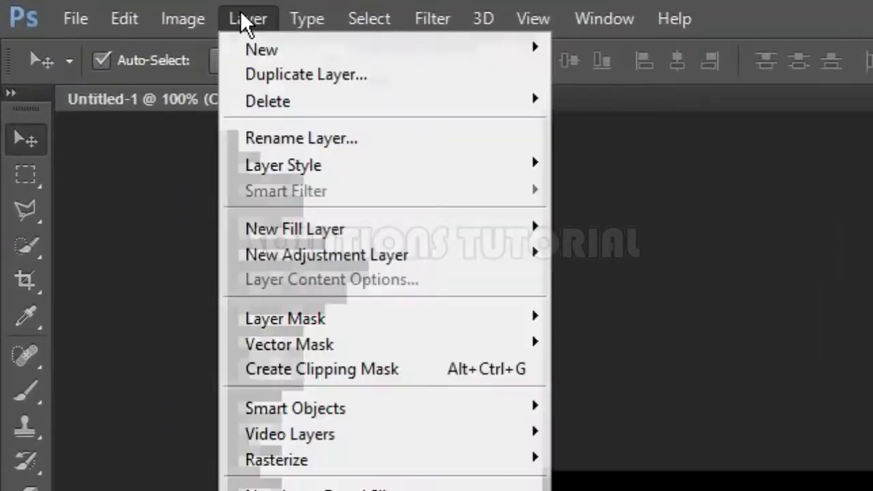
mouse_move(386, 167)
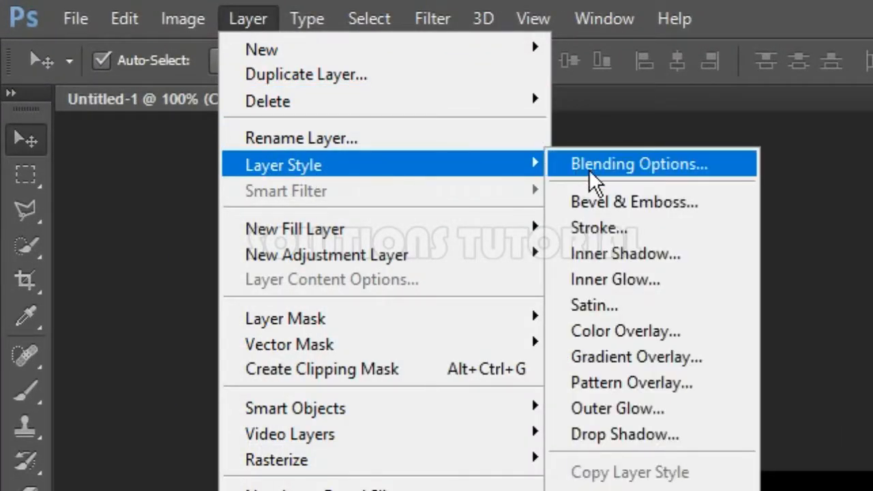
click(599, 228)
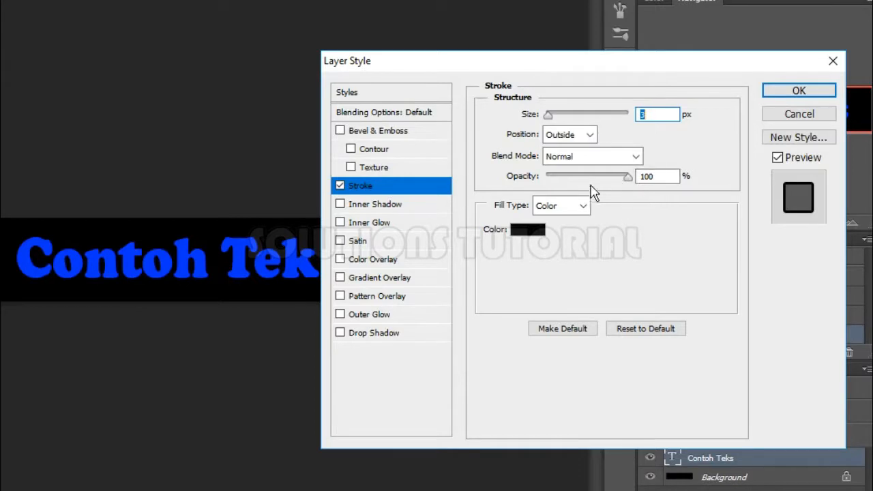
click(528, 230)
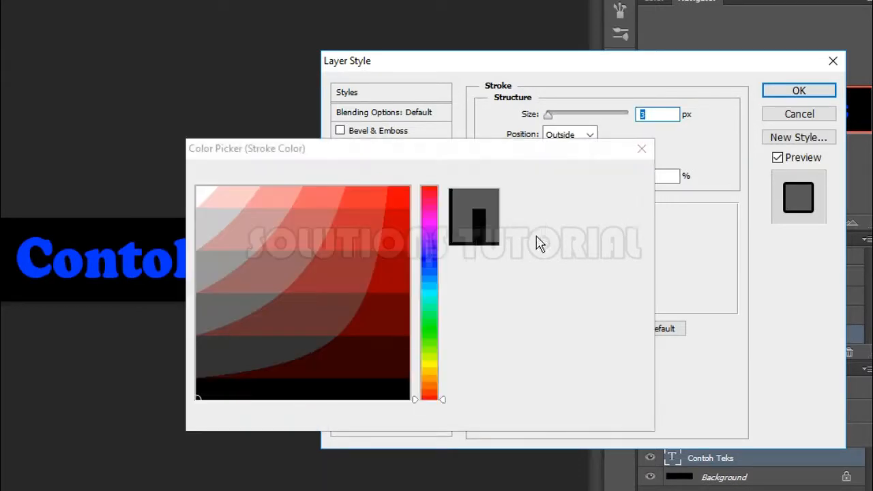
mouse_move(366, 161)
mouse_down()
mouse_move(448, 162)
mouse_move(490, 176)
mouse_up()
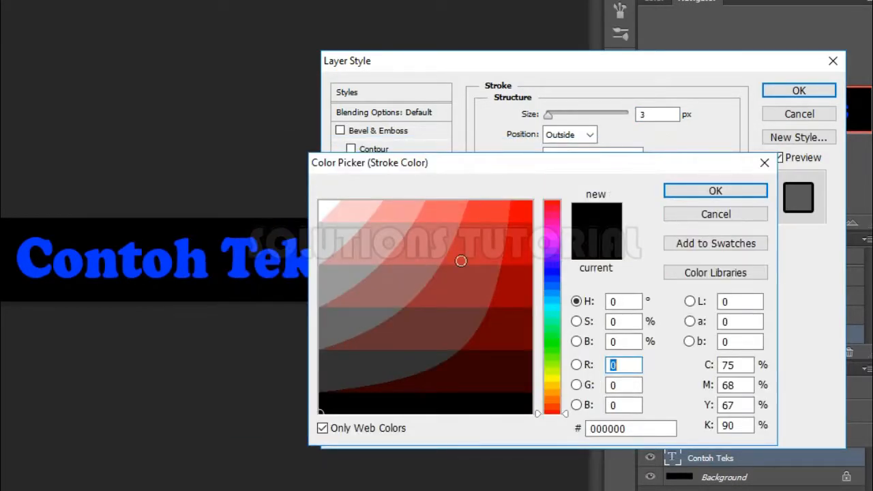
click(555, 340)
click(528, 204)
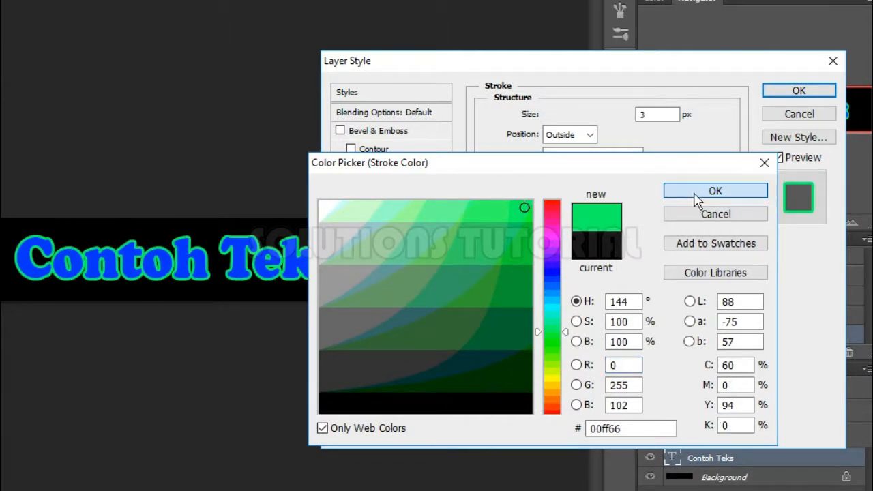
click(682, 191)
- Set the text's stroke size to 4 px and apply the layer style
drag(550, 119, 554, 120)
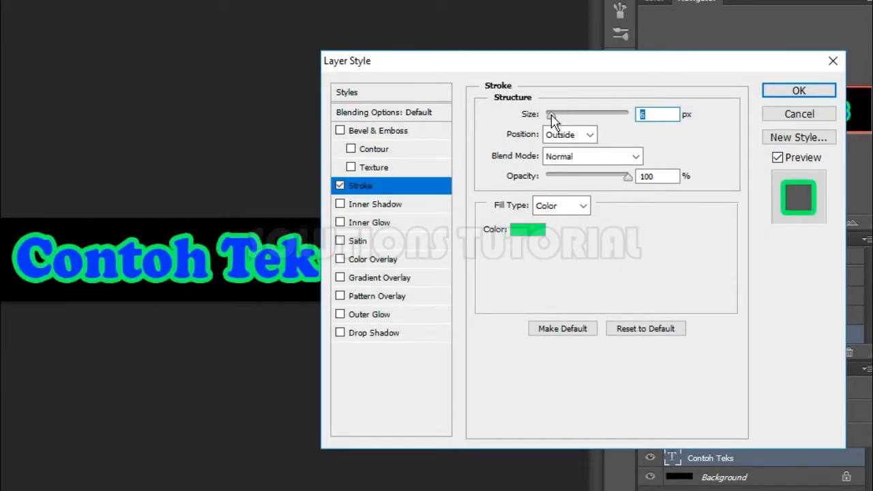
text(4)
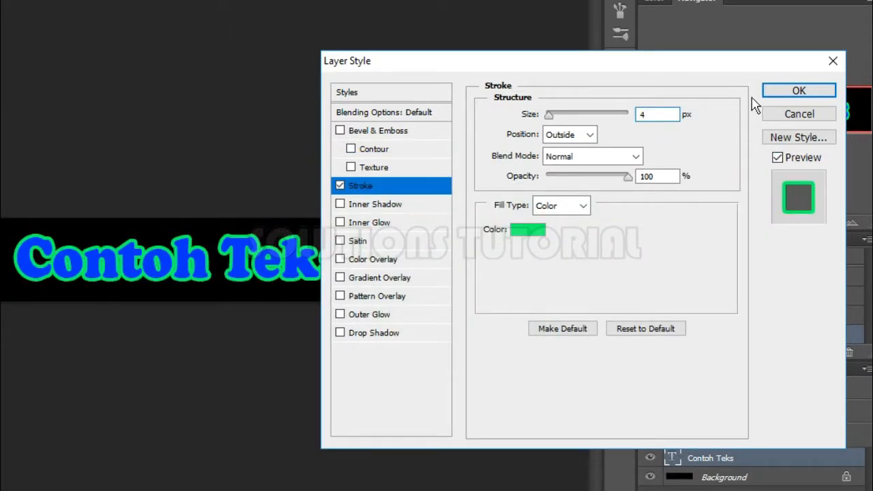
click(784, 97)
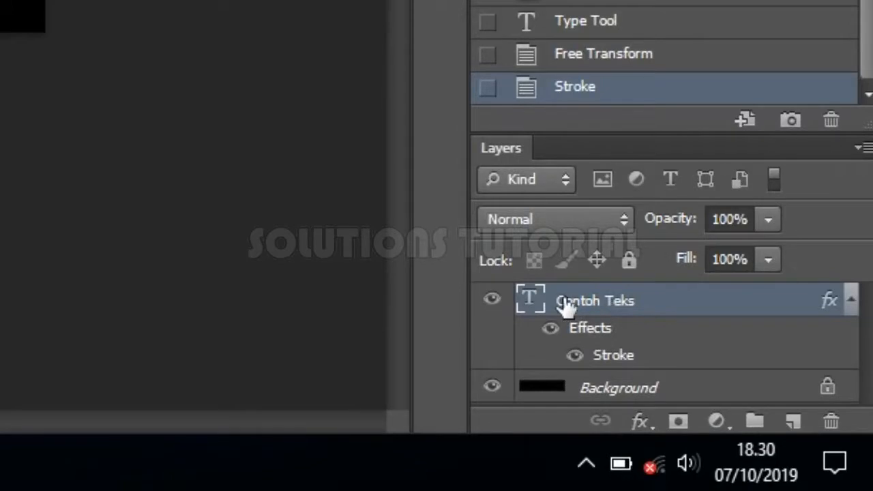
- Convert the Contoh Teks layer to a smart object and add a new empty layer above it
right_click(564, 304)
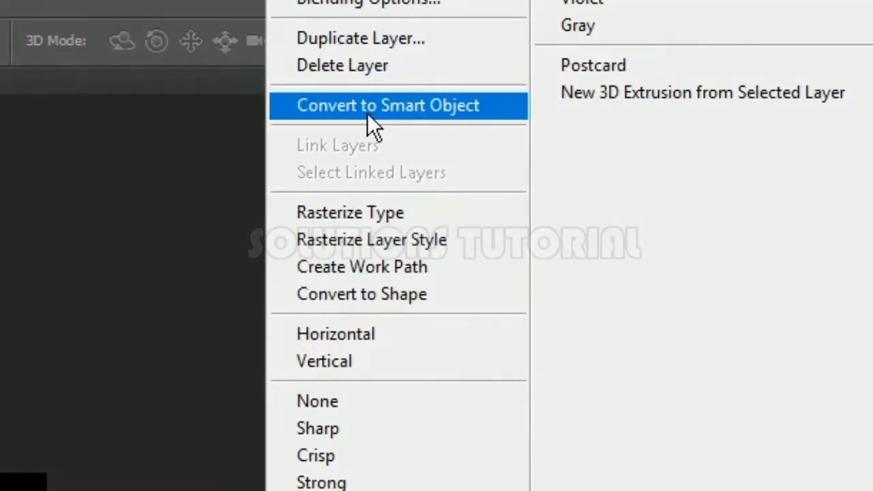
click(368, 114)
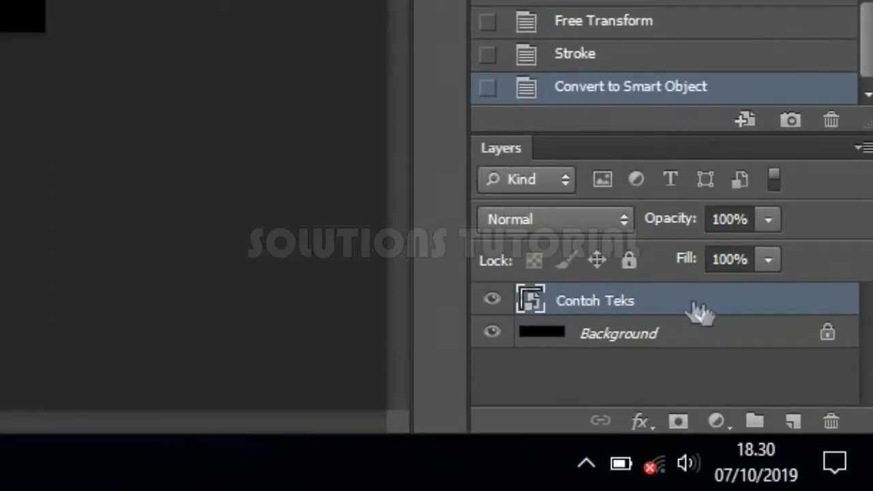
click(795, 420)
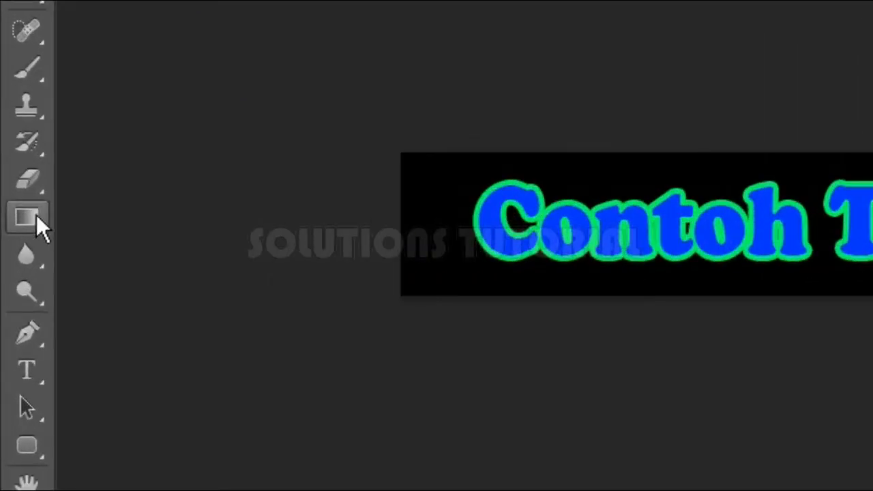
- Draw a diagonal light band across the middle of the new layer with a linear transparent-white-transparent gradient
click(36, 216)
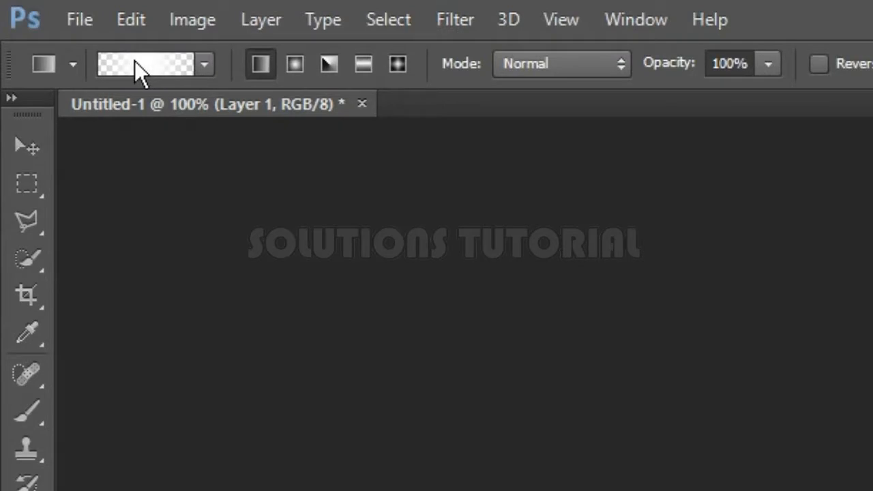
click(135, 60)
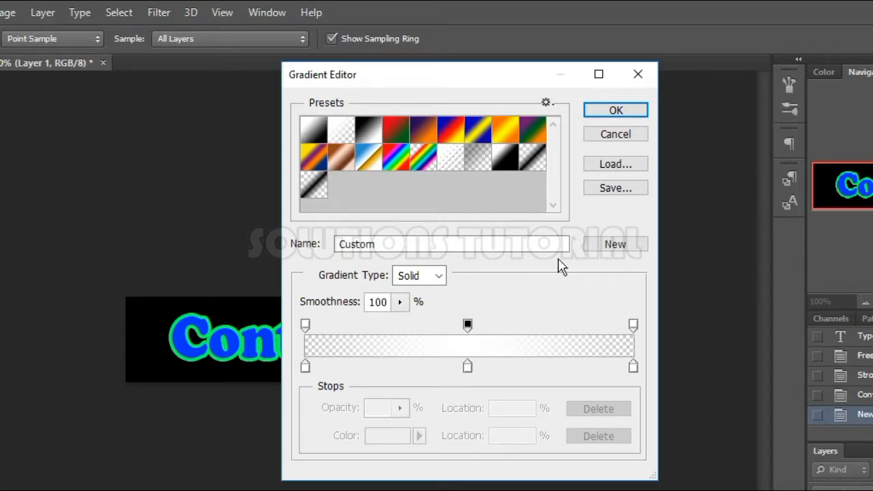
click(605, 114)
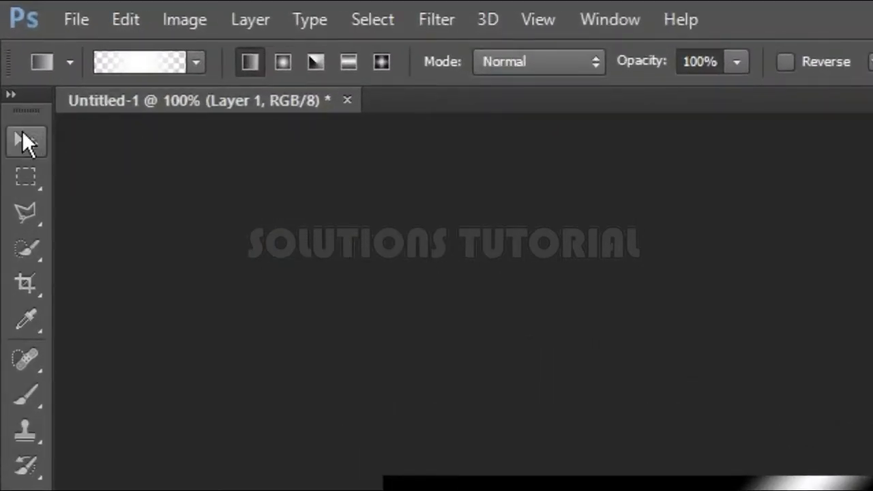
- Clip the gradient layer to the Contoh Teks layer with a clipping mask
click(25, 138)
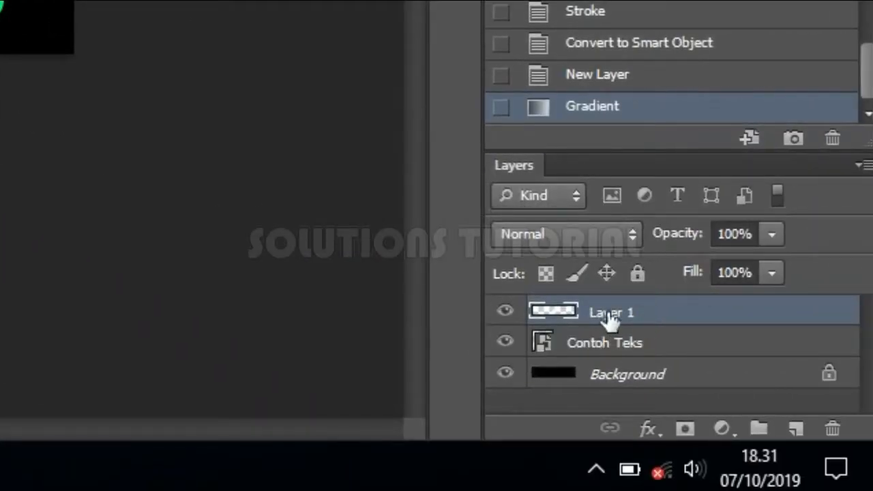
right_click(611, 313)
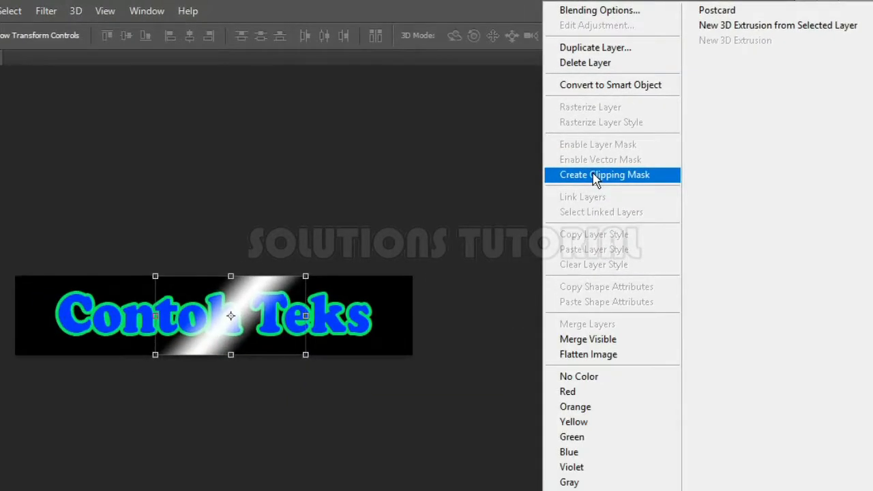
click(595, 176)
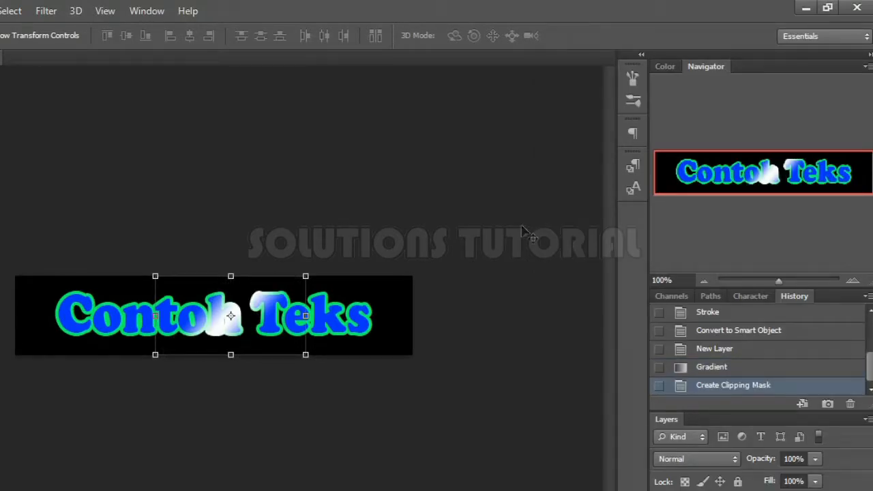
- Move the white light band to the left until it lies completely off the text, fine-tuning its position in small nudges
drag(199, 332, 193, 332)
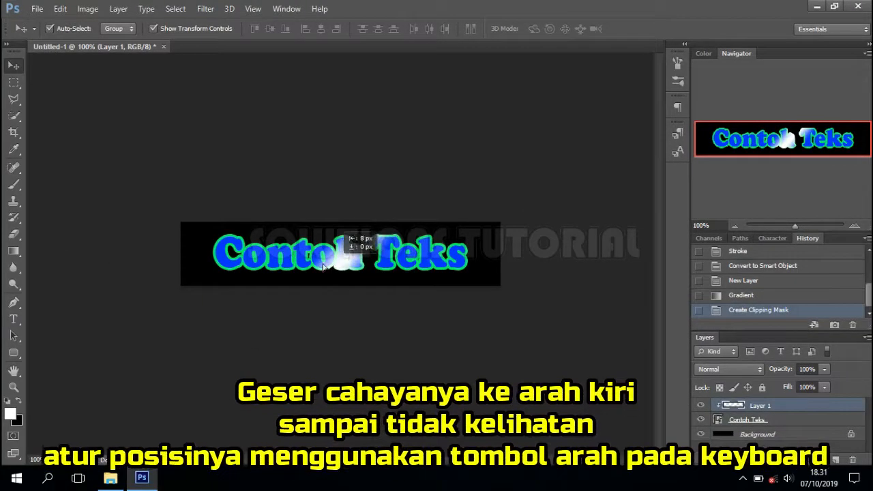
drag(324, 266, 189, 254)
key(Down)
key(Down)
key(Down)
key(Down)
key(Down)
key(Down)
key(Down)
key(Down)
key(Down)
key(Down)
key(Down)
key(Down)
key(Down)
key(Down)
key(Down)
key(Down)
key(Down)
key(Down)
key(Down)
key(Down)
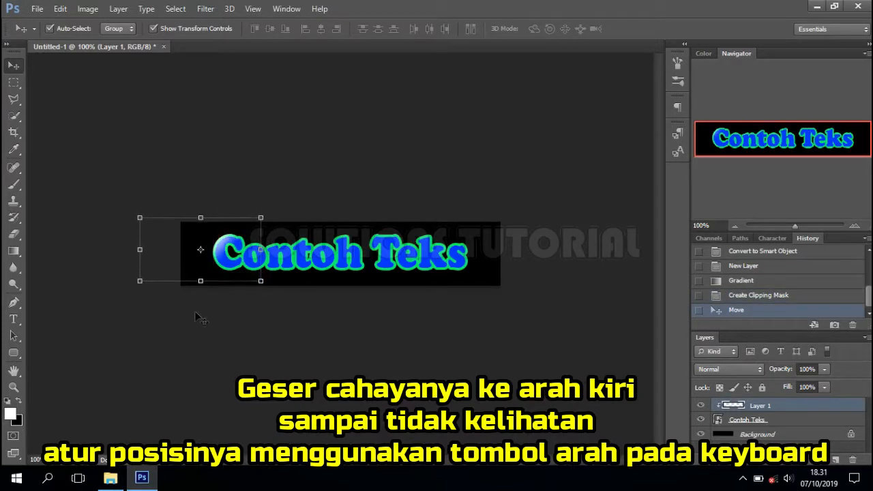
key(Left)
key(Left)
key(Left)
key(Left)
key(Left)
key(Left)
key(Left)
key(Left)
key(Left)
key(Left)
key(Left)
key(Left)
key(Left)
key(Left)
key(Left)
key(Left)
key(Left)
key(Left)
key(Left)
key(Left)
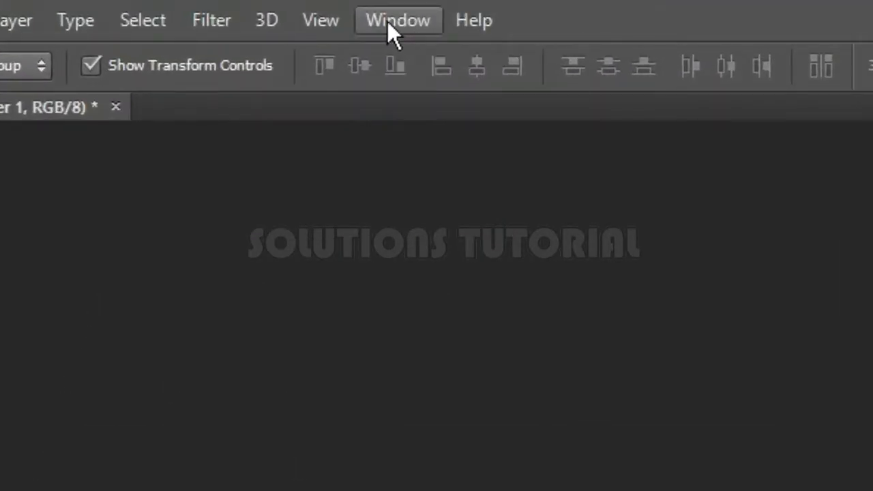
- Create a video timeline for the document and set a Position keyframe for Layer 1 at the start
click(388, 21)
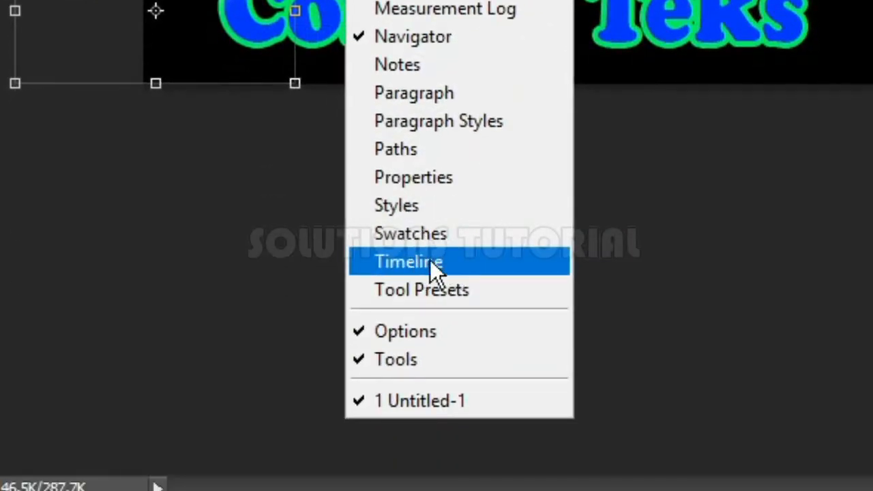
click(418, 264)
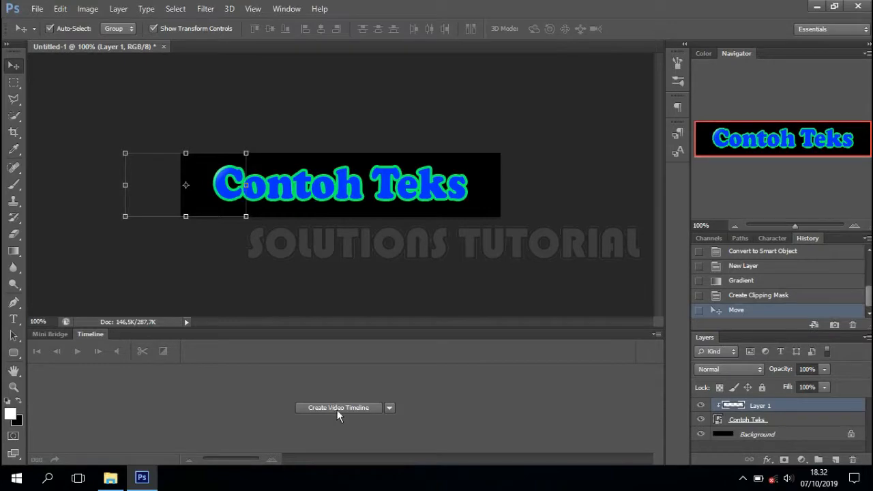
click(337, 408)
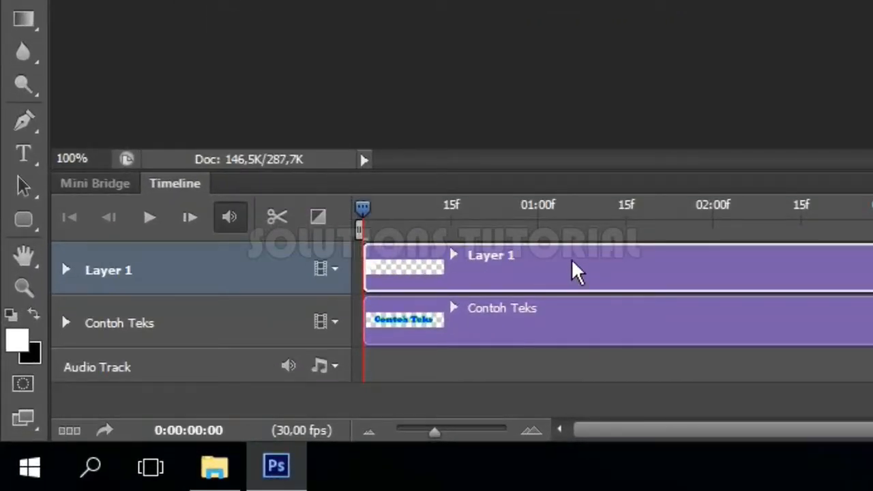
click(66, 270)
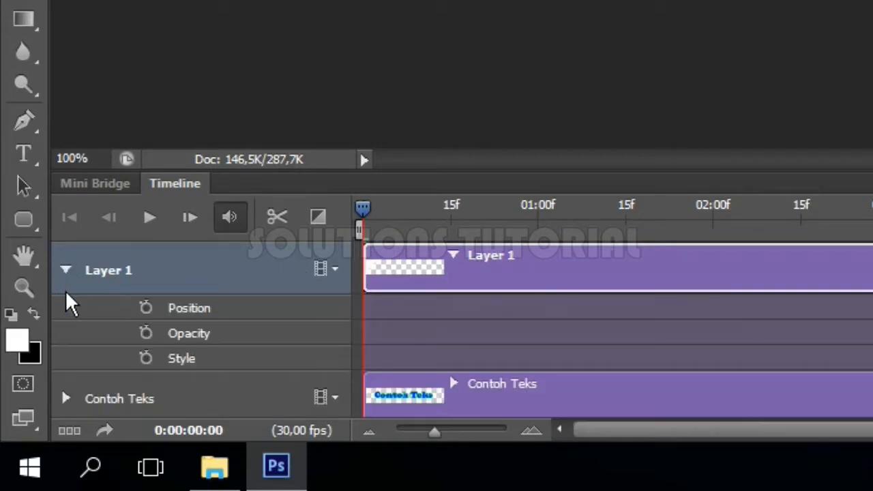
click(145, 307)
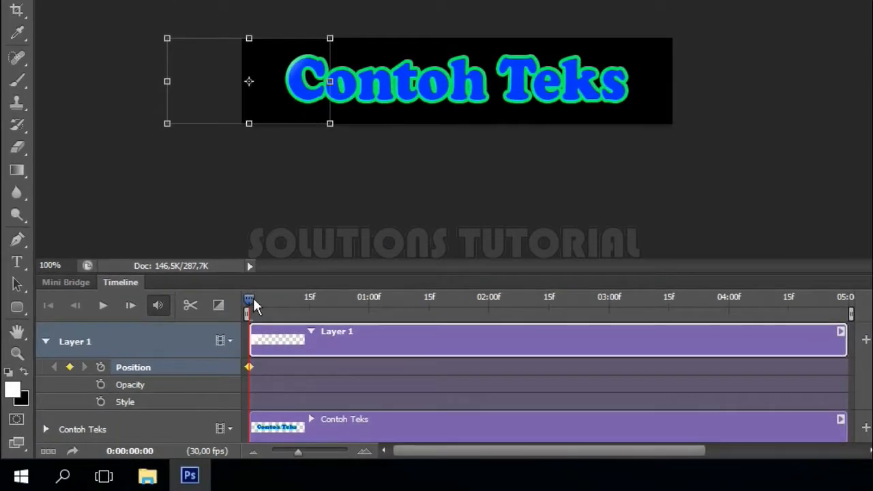
- At 02:00 on the timeline, move the Layer 1 light band rightward past the end of the text, fine-tuning with small nudges
drag(250, 301, 489, 310)
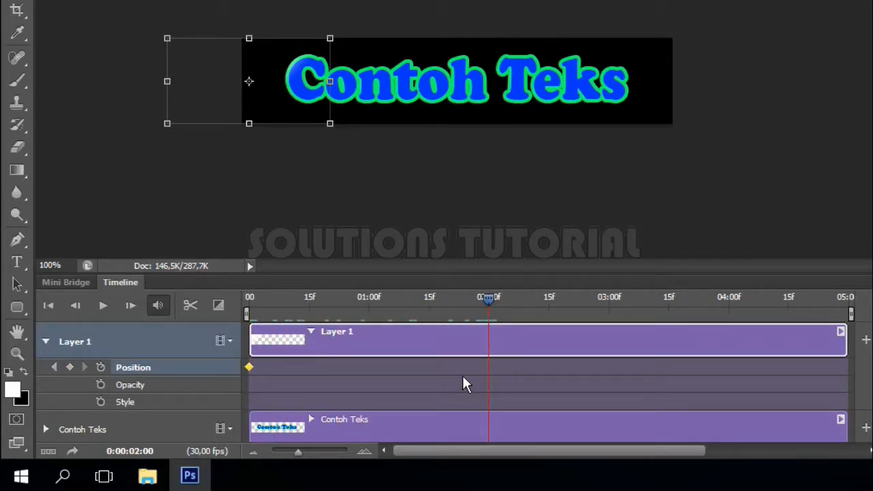
key(Right)
key(Right)
key(Right)
key(Right)
key(Right)
key(Right)
key(Right)
key(Right)
key(Right)
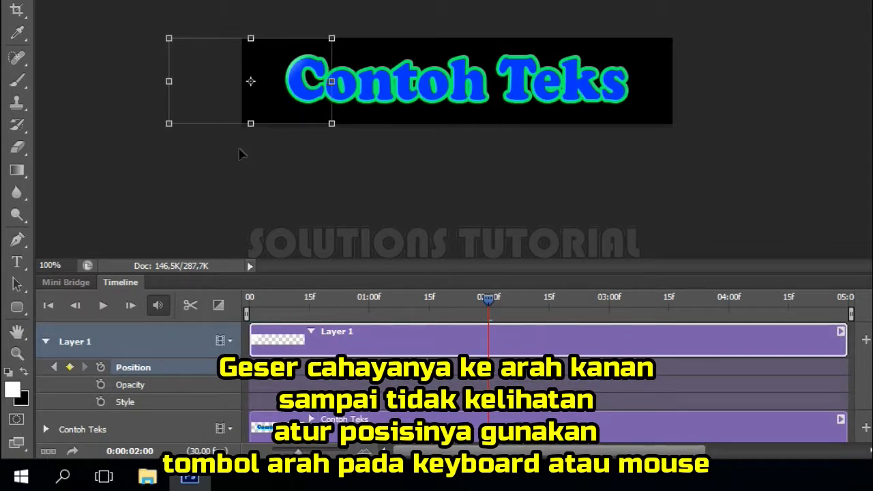
key(Right)
key(Right)
key(Right)
key(Right)
key(Right)
key(Right)
key(Right)
key(Right)
key(Right)
key(Right)
key(Right)
key(Right)
key(Right)
key(Right)
key(Right)
key(Right)
key(Right)
key(Right)
key(Right)
key(Right)
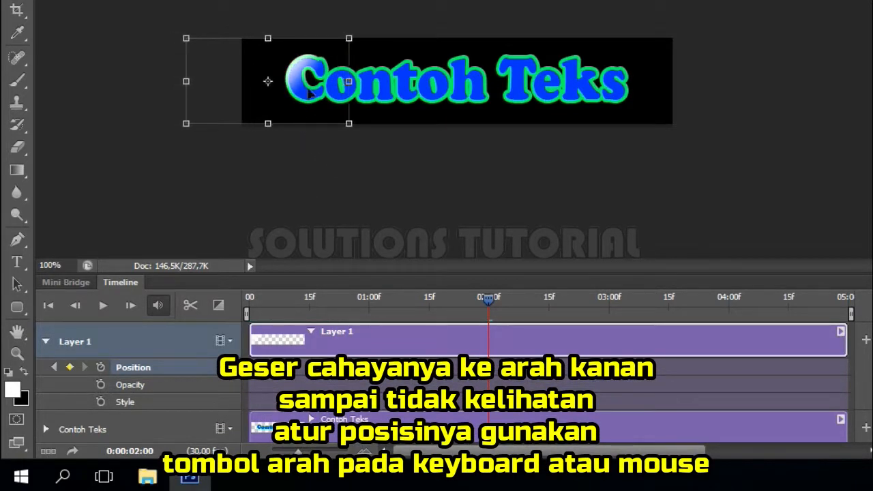
drag(312, 74, 682, 87)
key(Up)
key(Up)
key(Up)
key(Up)
key(Up)
key(Up)
key(Up)
key(Up)
key(Up)
key(Up)
key(Right)
key(Right)
key(Right)
key(Right)
key(Right)
key(Right)
key(Right)
key(Right)
key(Right)
key(Right)
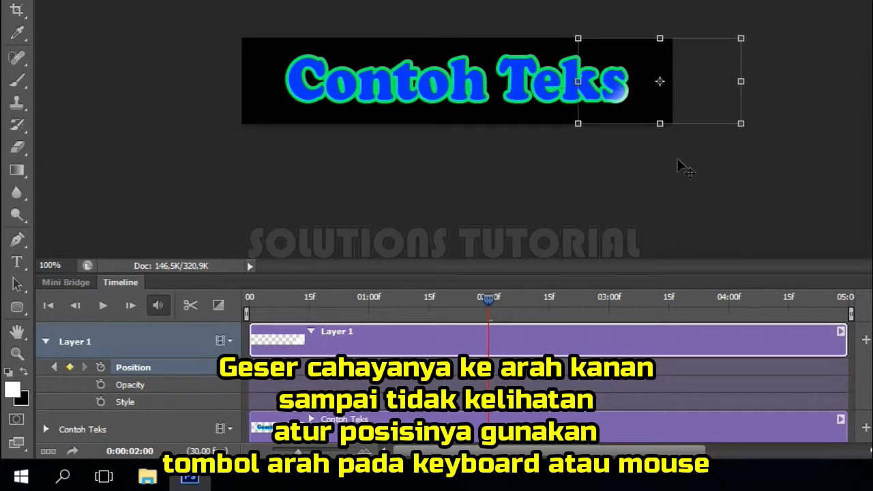
key(Right)
key(Right)
key(Right)
key(Right)
key(Right)
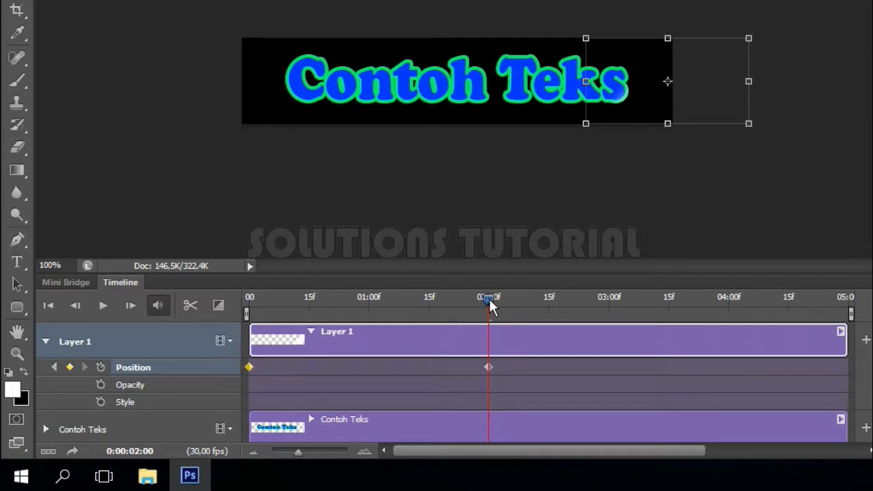
- Rewind the timeline to the start and briefly play the light sweep to check it
drag(491, 305, 246, 306)
key(space)
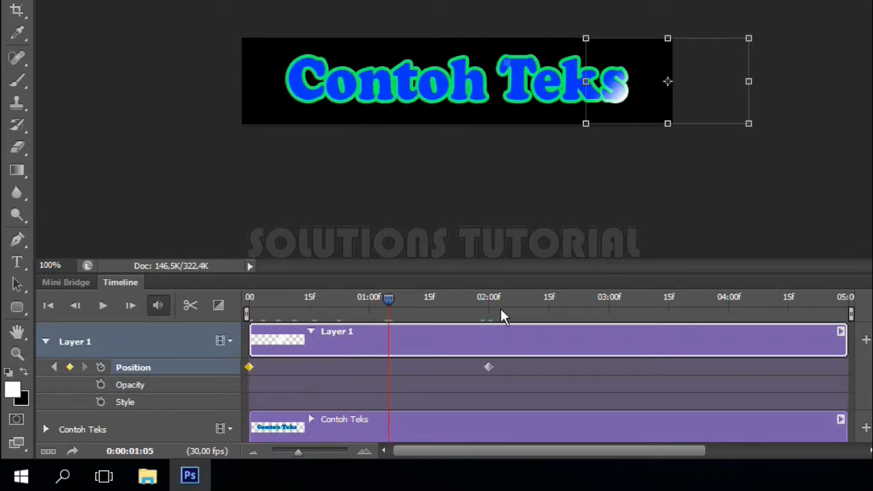
drag(500, 308, 180, 312)
click(104, 306)
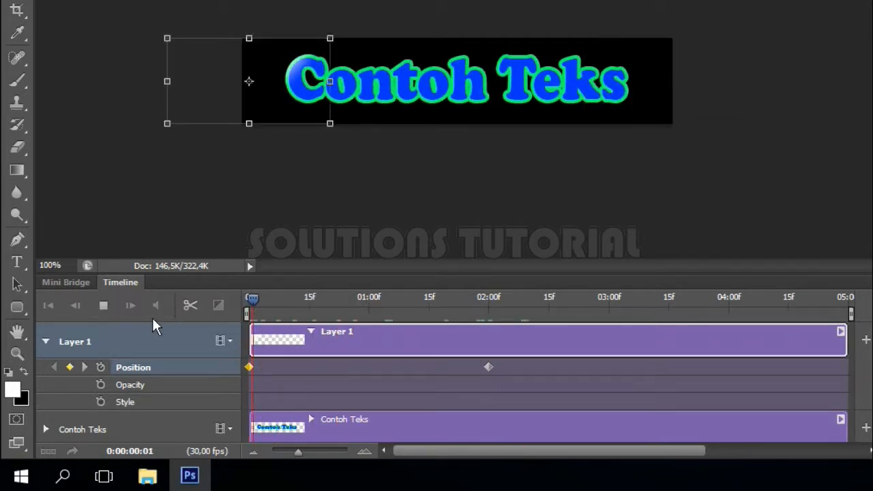
click(103, 306)
- Trim the Layer 1 and Contoh Teks clips to end at 03:00 and move the second Position keyframe to 01:00
drag(846, 340, 610, 331)
drag(845, 428, 611, 425)
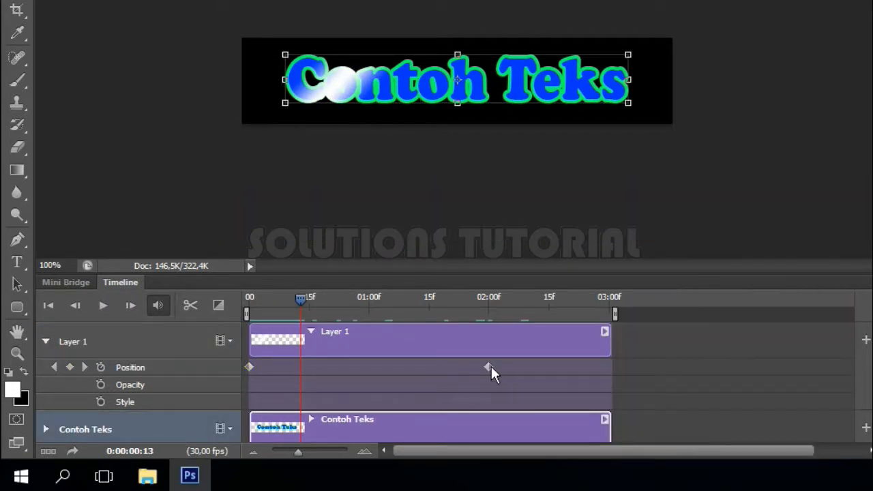
drag(488, 367, 365, 361)
- Play the retimed animation from the beginning to check the sweep speed, and stop playback
click(249, 298)
click(103, 305)
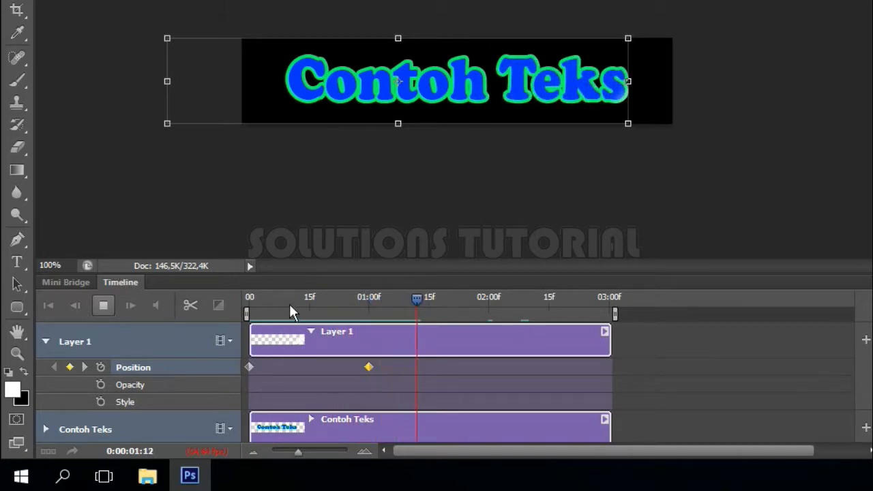
click(107, 306)
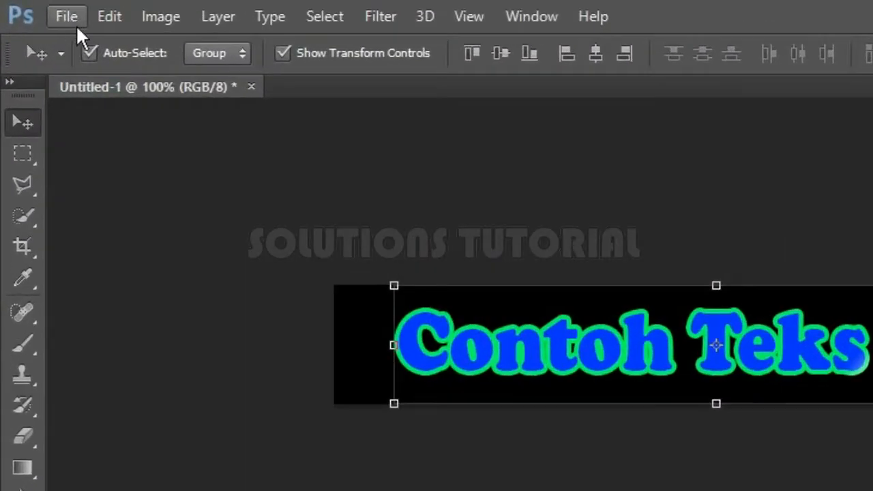
- Start a Save for Web export, show only the original preview and choose GIF as the file format
click(74, 17)
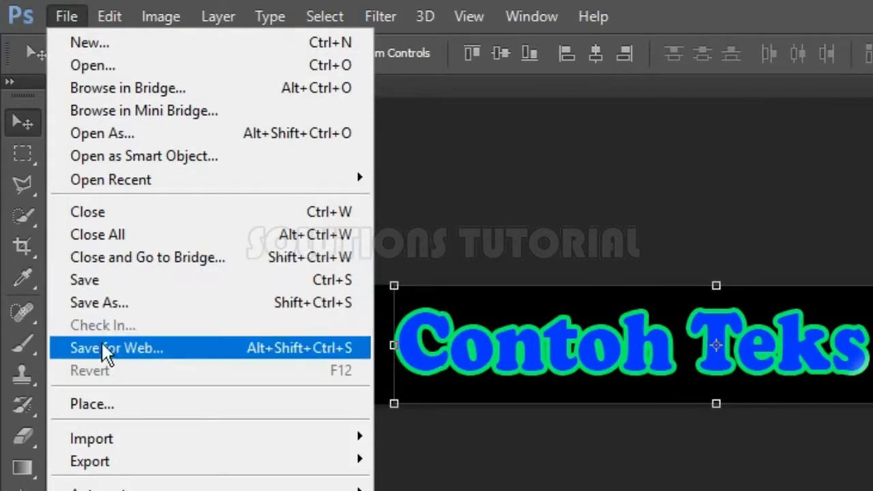
click(151, 350)
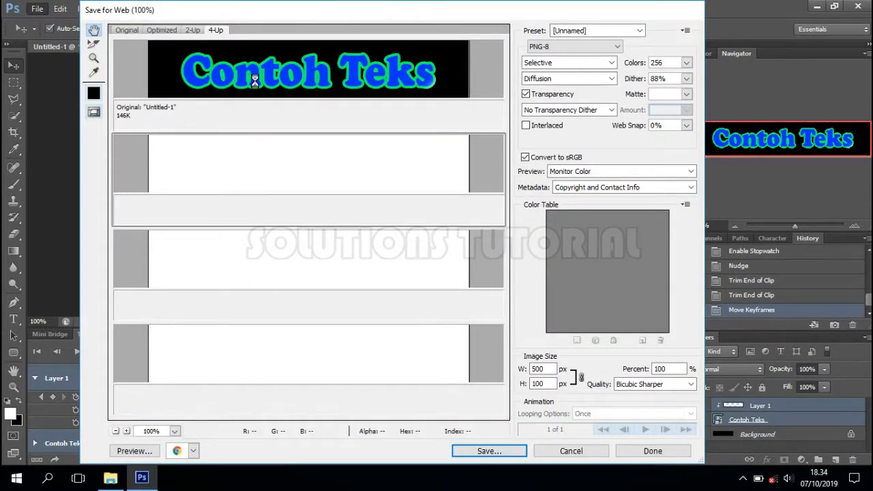
click(126, 31)
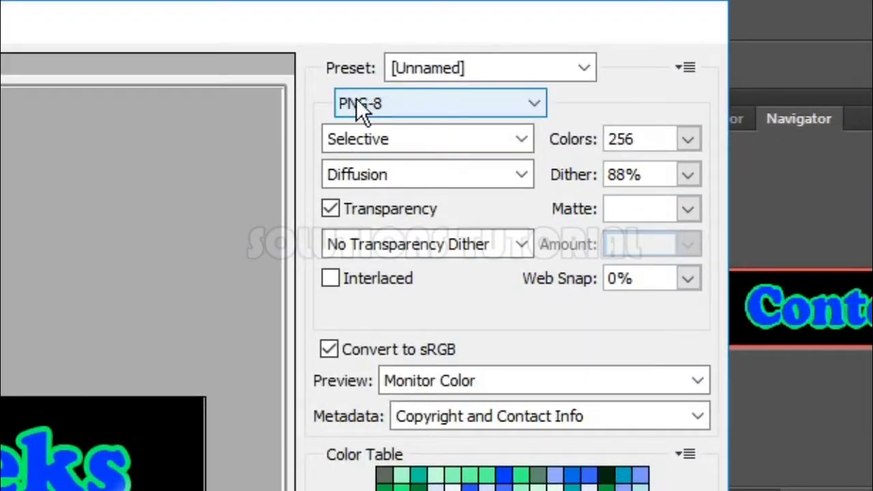
click(386, 104)
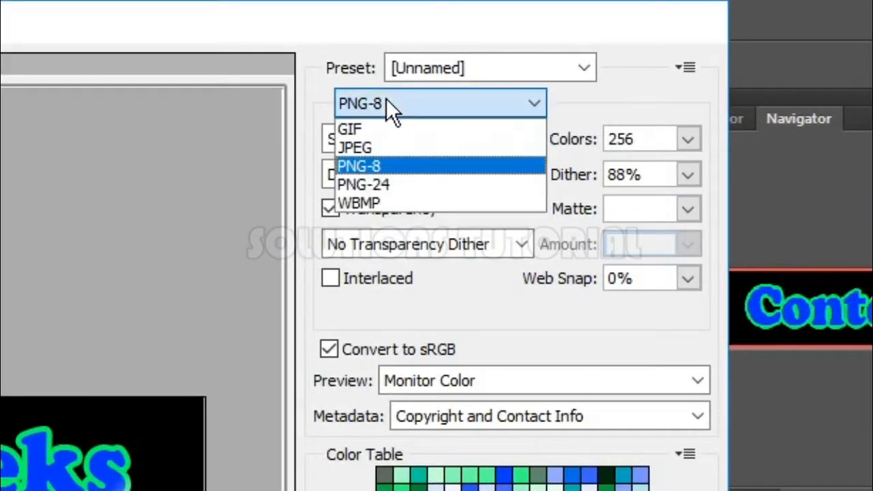
click(360, 128)
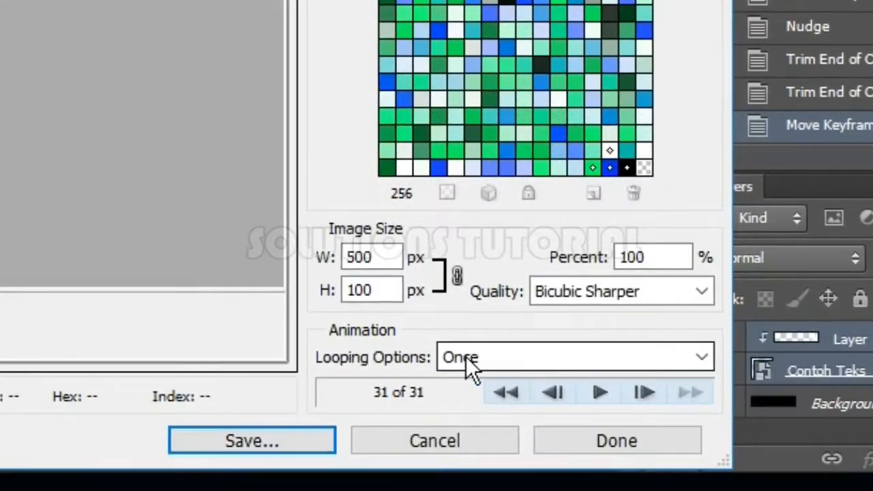
- Set the animation's looping option to Forever and preview the playback in the export dialog
click(482, 356)
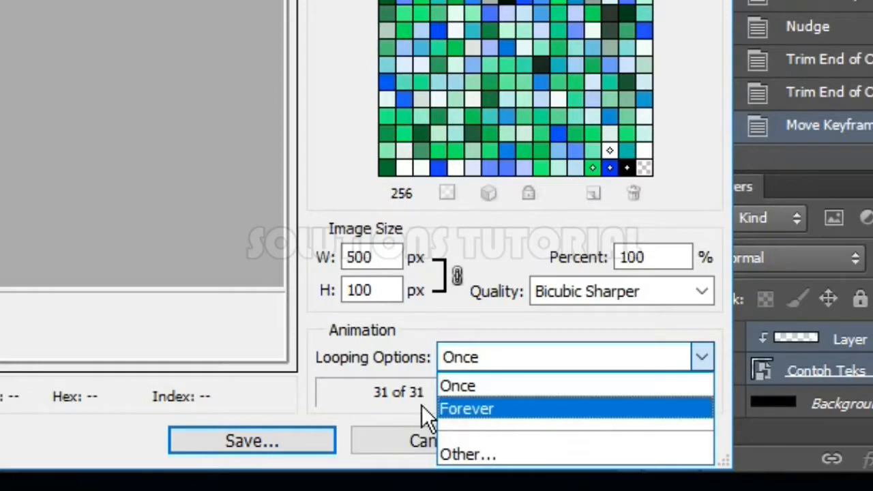
click(458, 410)
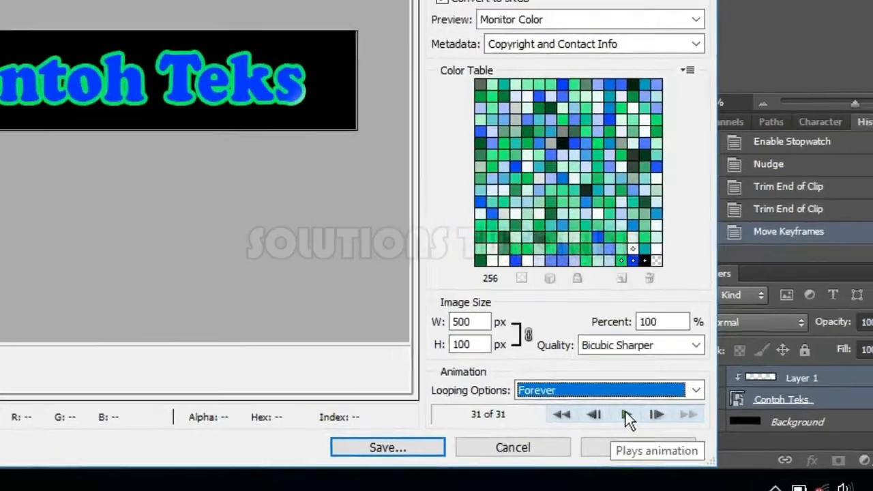
click(599, 393)
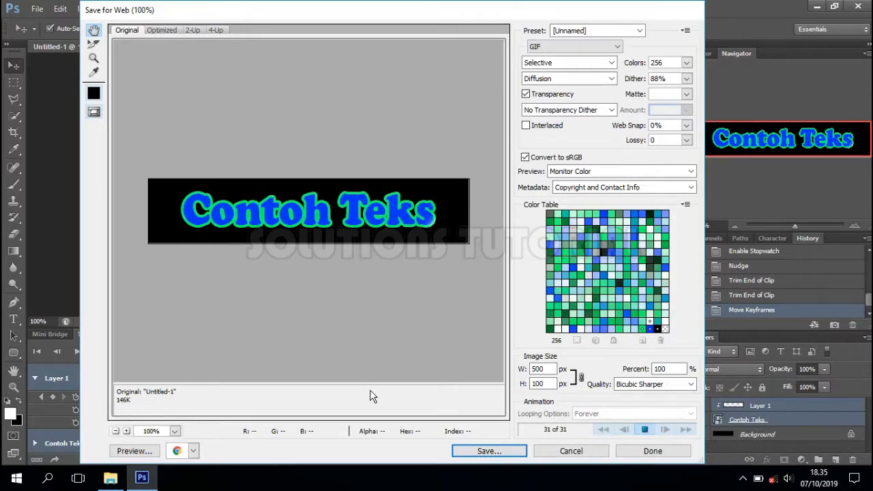
click(643, 430)
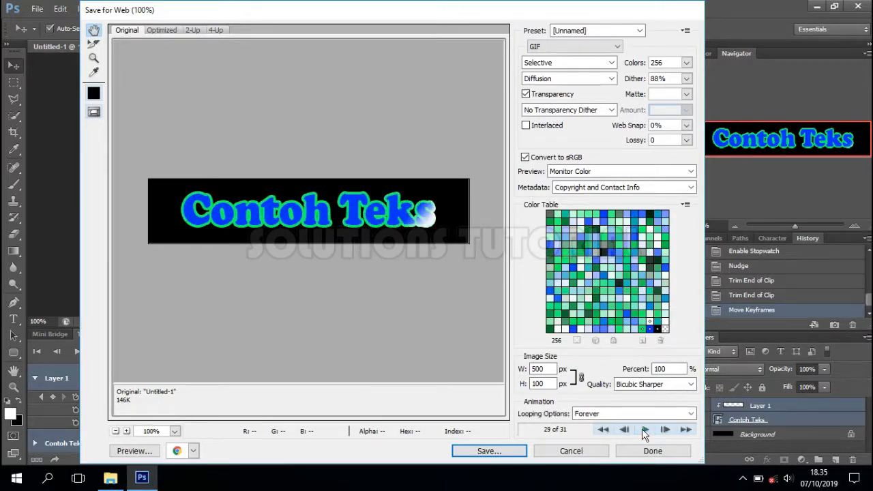
- Save the GIF as "Cahaya berjalan di teks" in the Captures folder under Videos
click(487, 452)
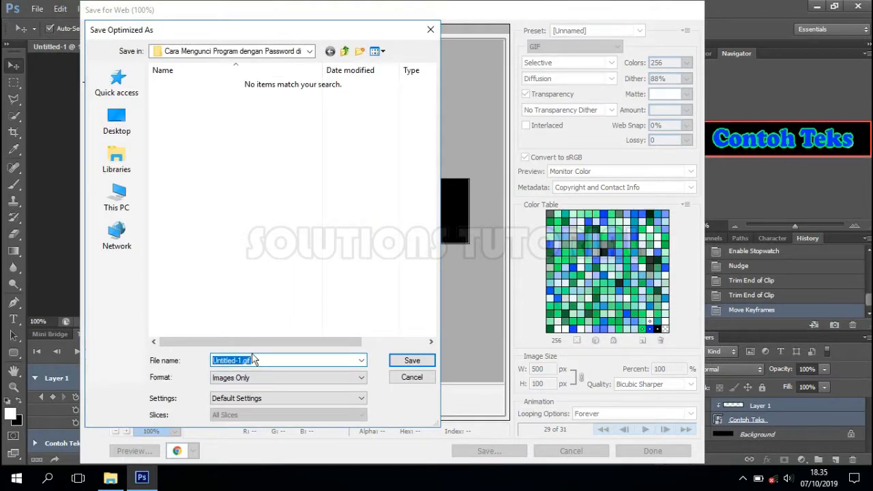
click(232, 51)
click(192, 175)
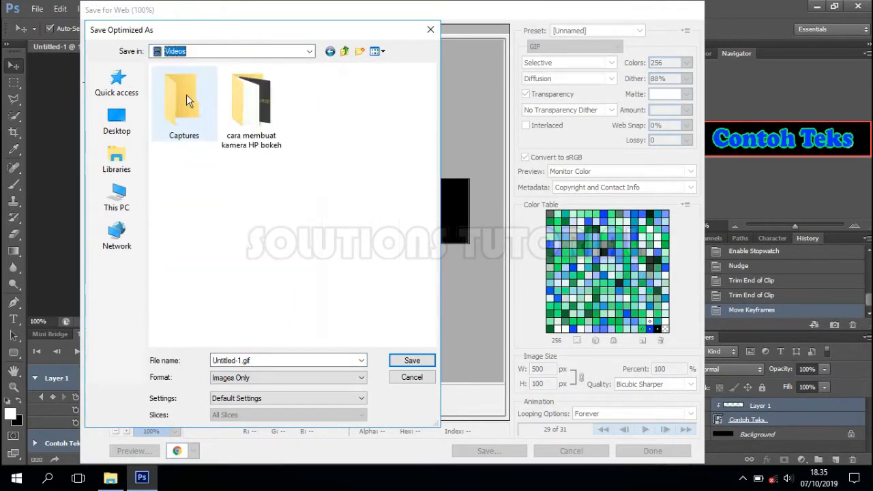
double_click(187, 96)
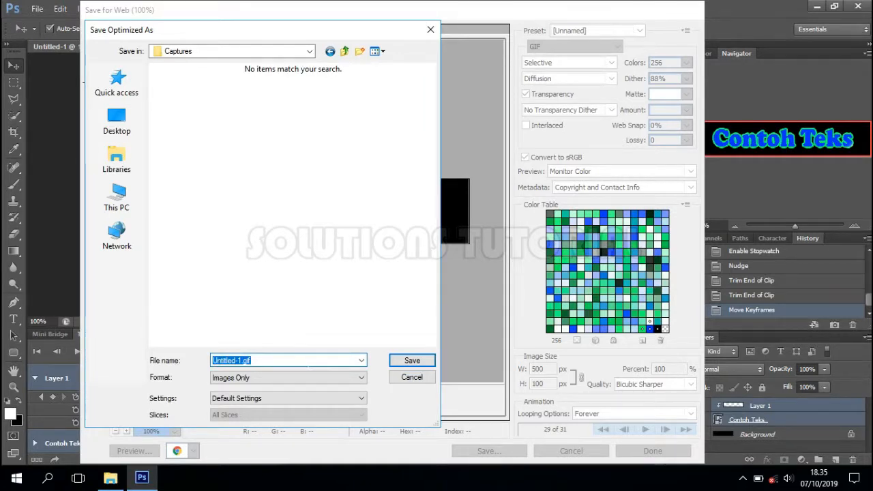
text(Cahaya berjalan di teks)
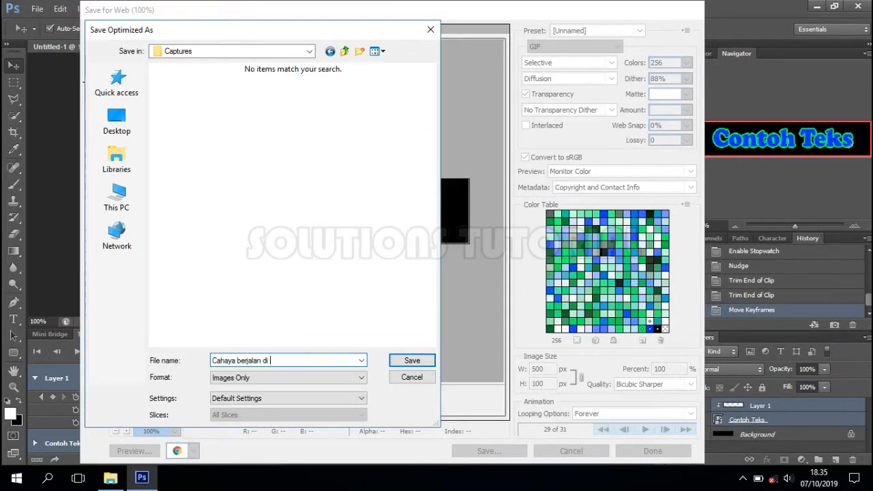
click(399, 361)
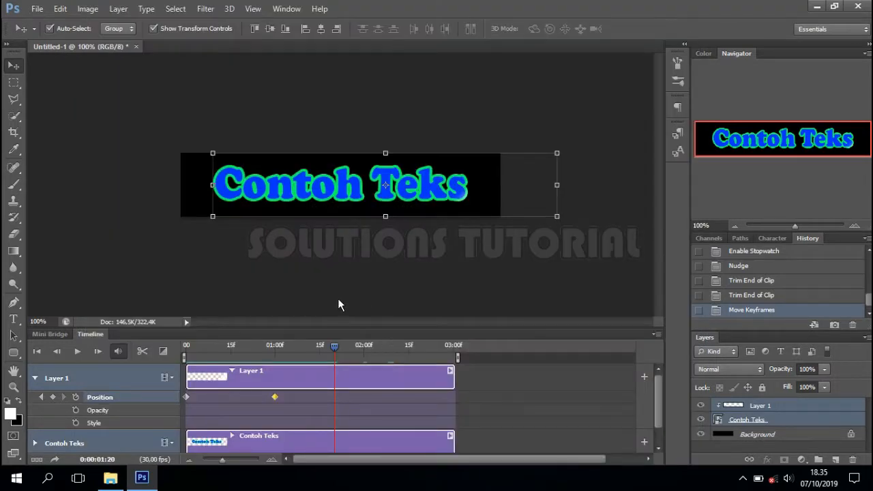
- Switch to File Explorer and open Cahaya-berjalan-di-teks.gif from Videos > Captures in a maximized Photos window to view the animation
click(113, 479)
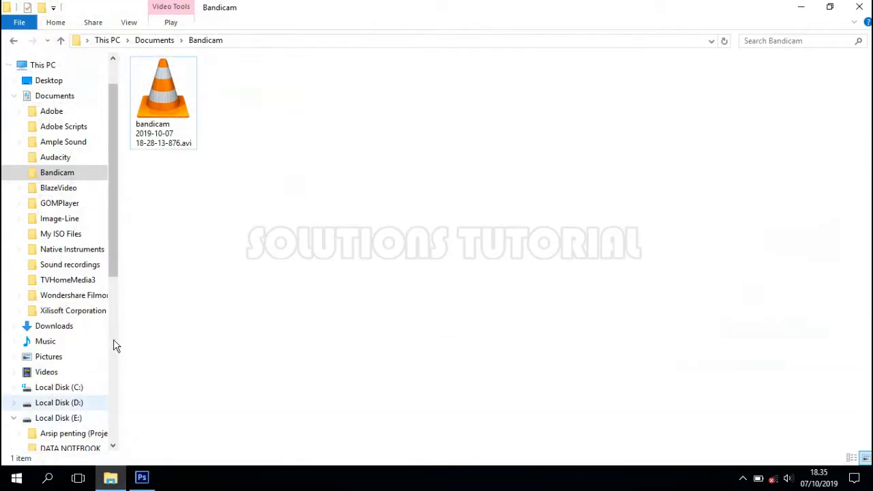
click(14, 95)
click(14, 157)
click(49, 174)
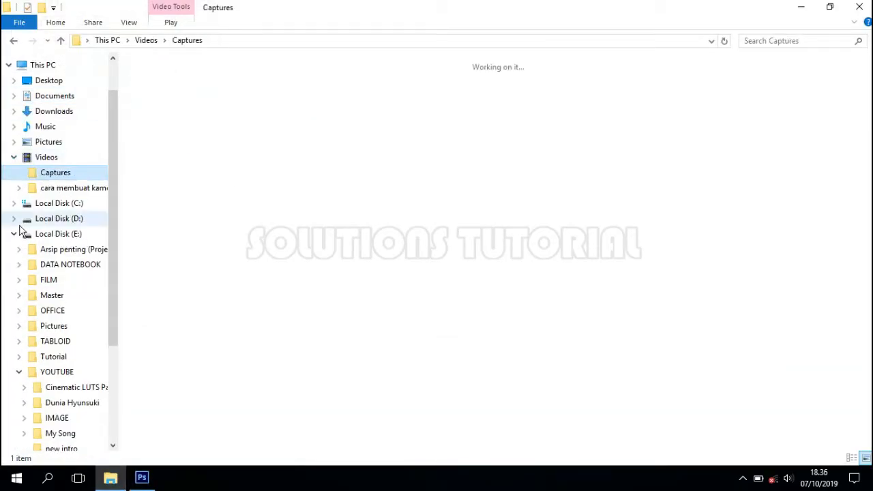
click(171, 120)
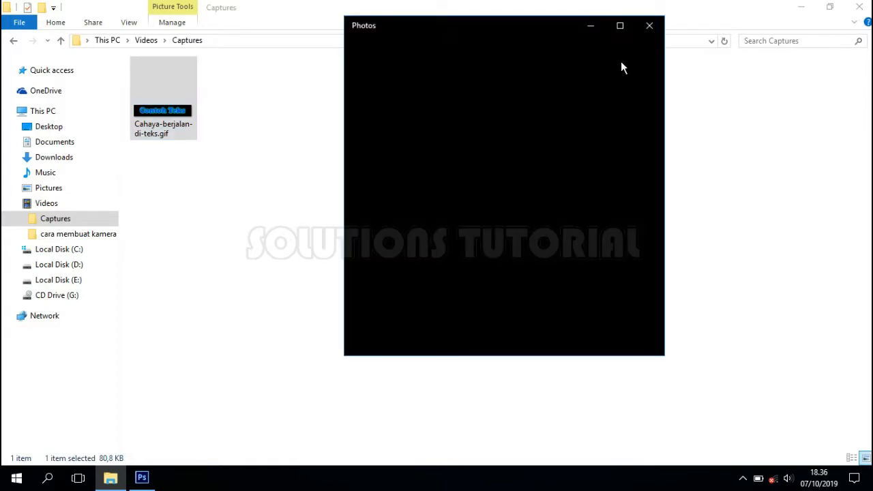
click(620, 25)
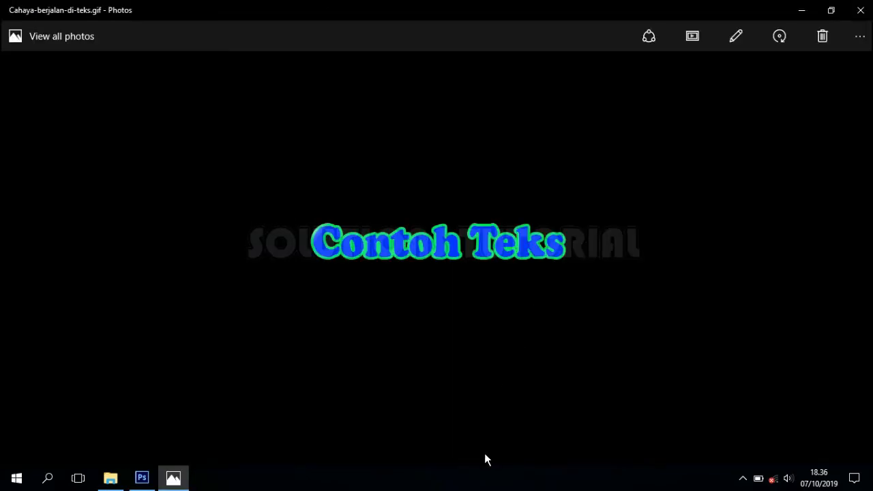